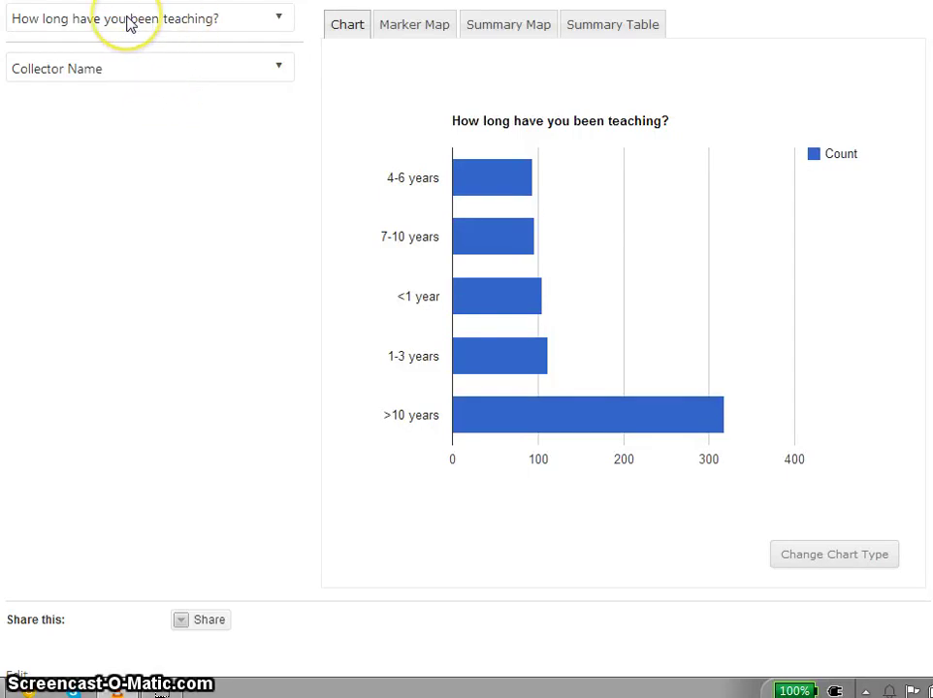
# Step: Switch the chart from teaching experience to 'What subjects do you study?' from the question list
pyautogui.click(129, 24)
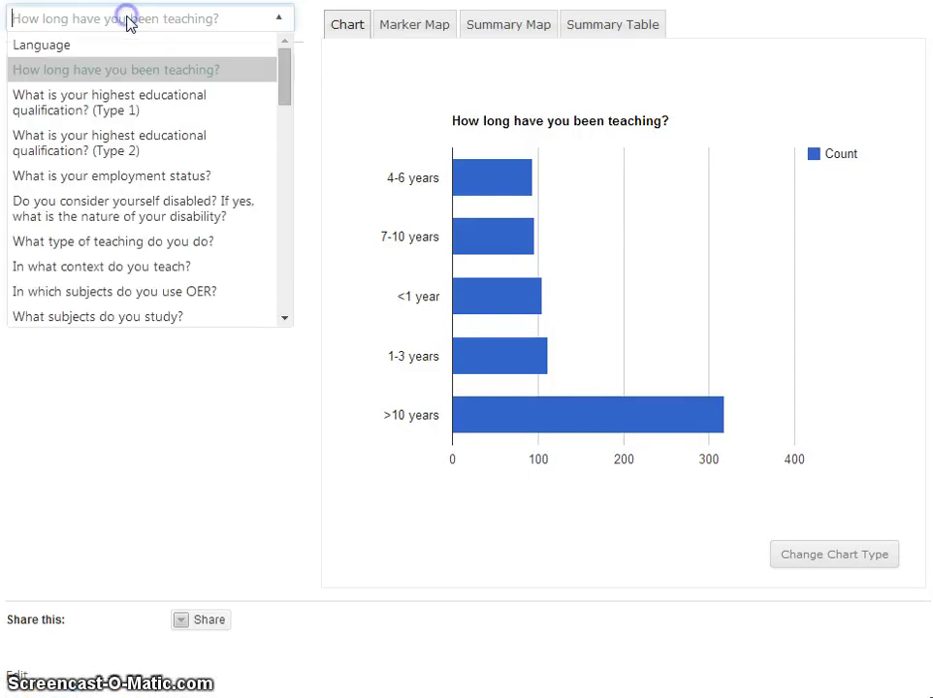
pyautogui.moveTo(282, 83); pyautogui.dragTo(279, 268)
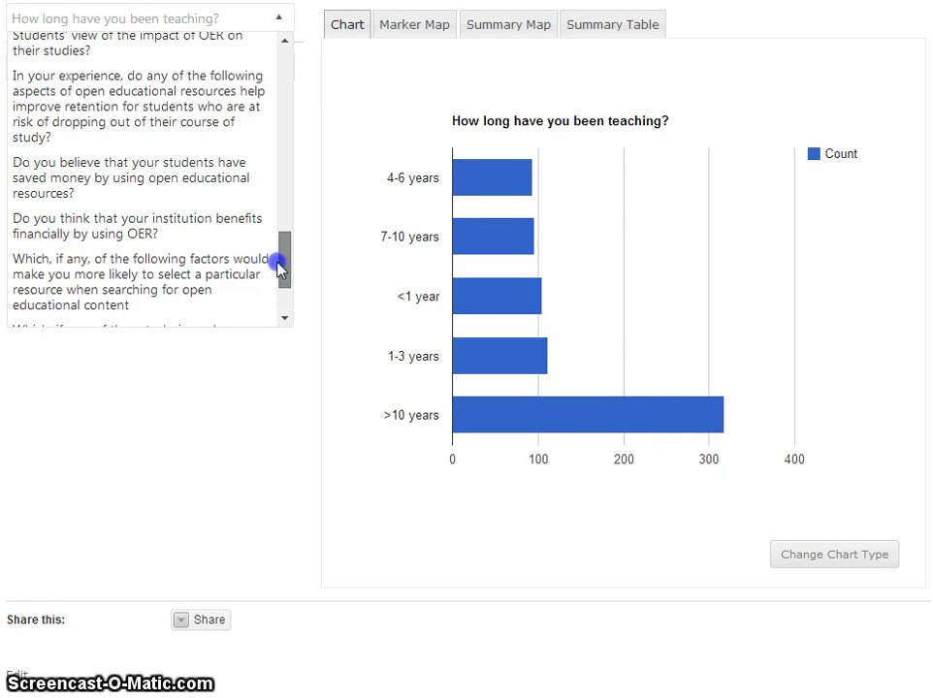
pyautogui.moveTo(279, 263); pyautogui.dragTo(286, 88)
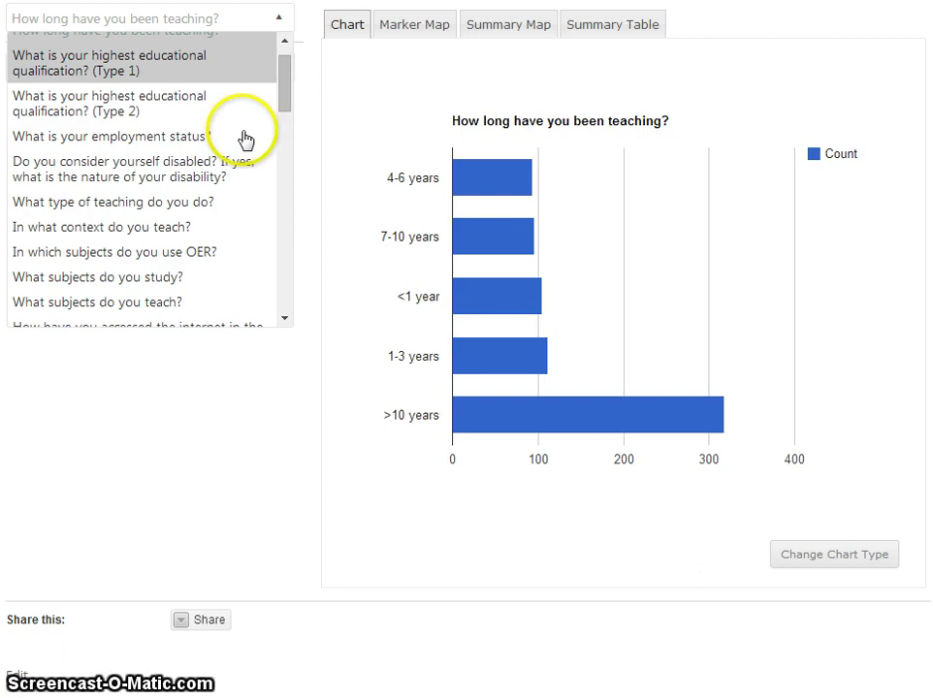
pyautogui.moveTo(289, 97); pyautogui.dragTo(288, 110)
pyautogui.click(162, 216)
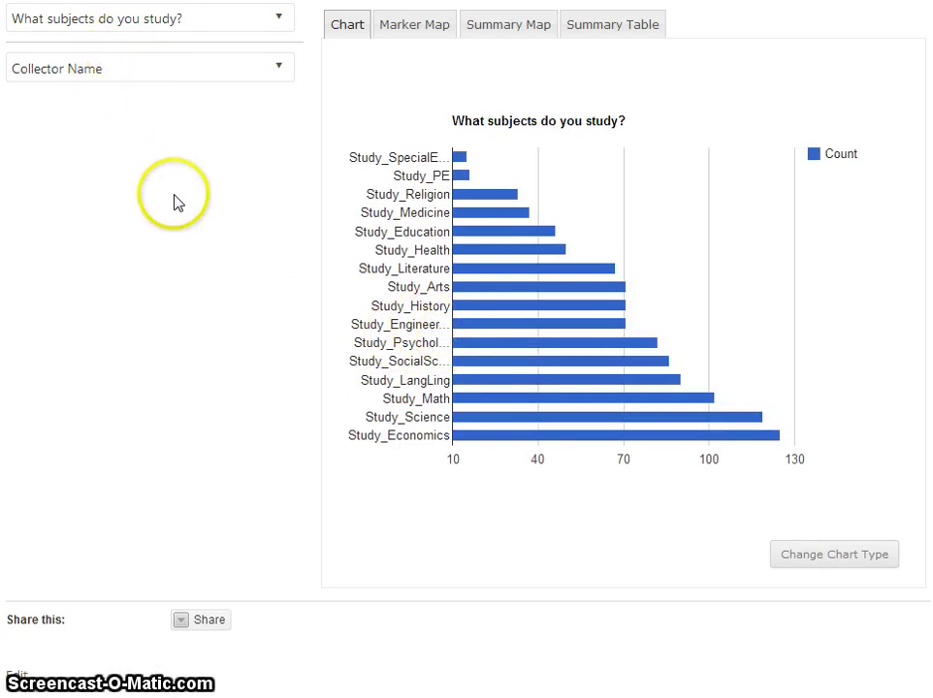
# Step: Filter the question list with 'oer' and chart 'Purpose of using OER?'
pyautogui.click(182, 17)
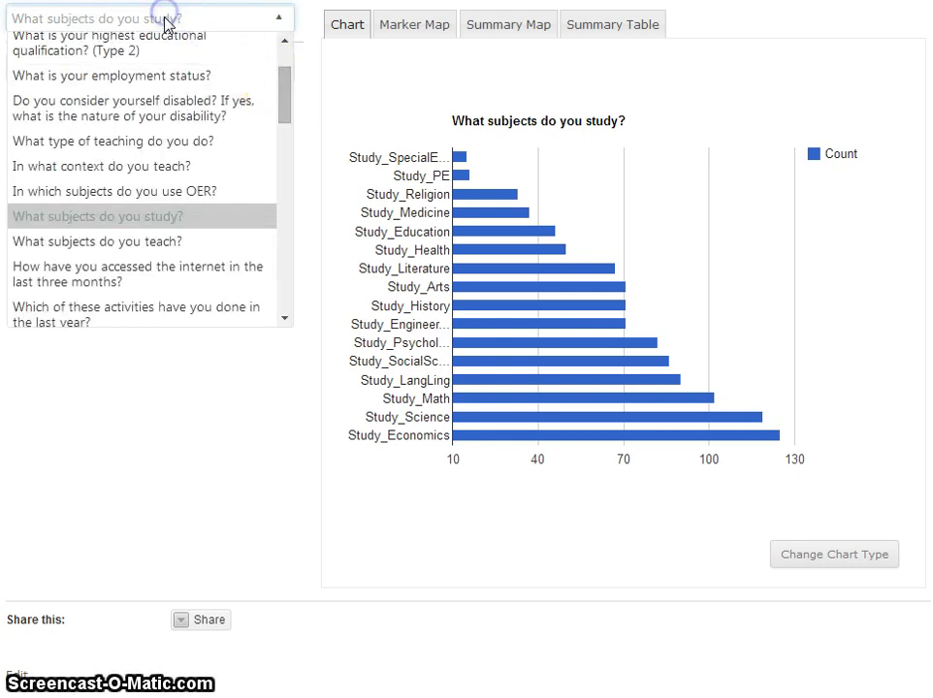
pyautogui.write('oer')
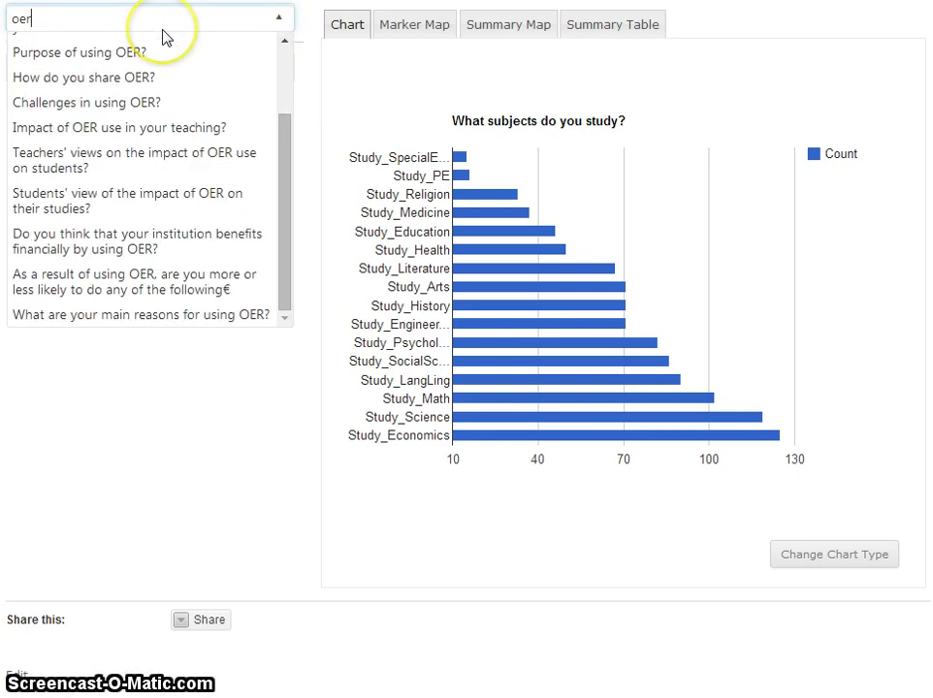
pyautogui.click(129, 54)
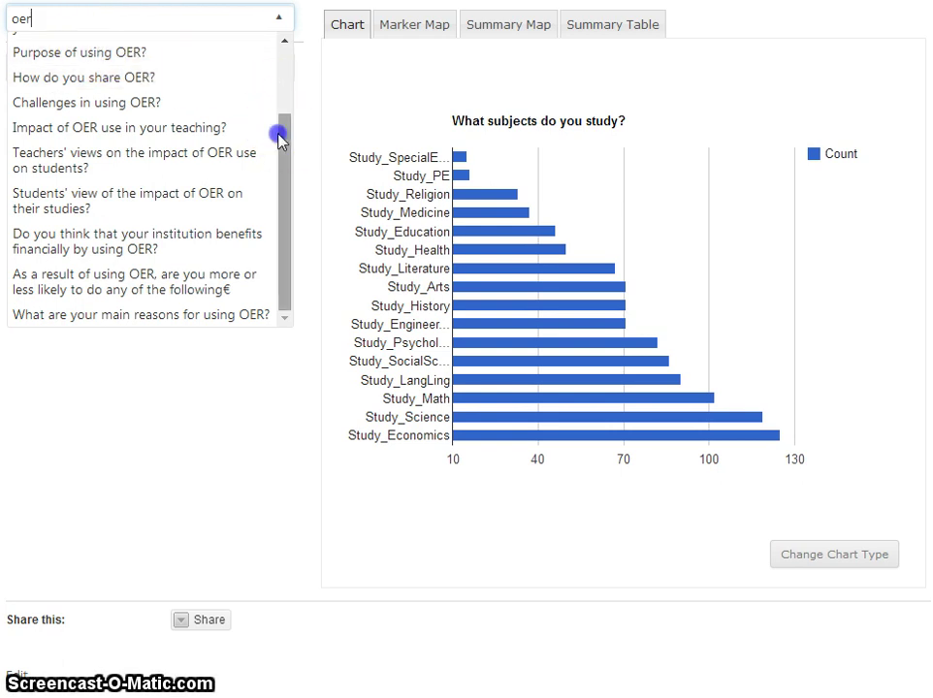
pyautogui.moveTo(279, 138); pyautogui.dragTo(284, 53)
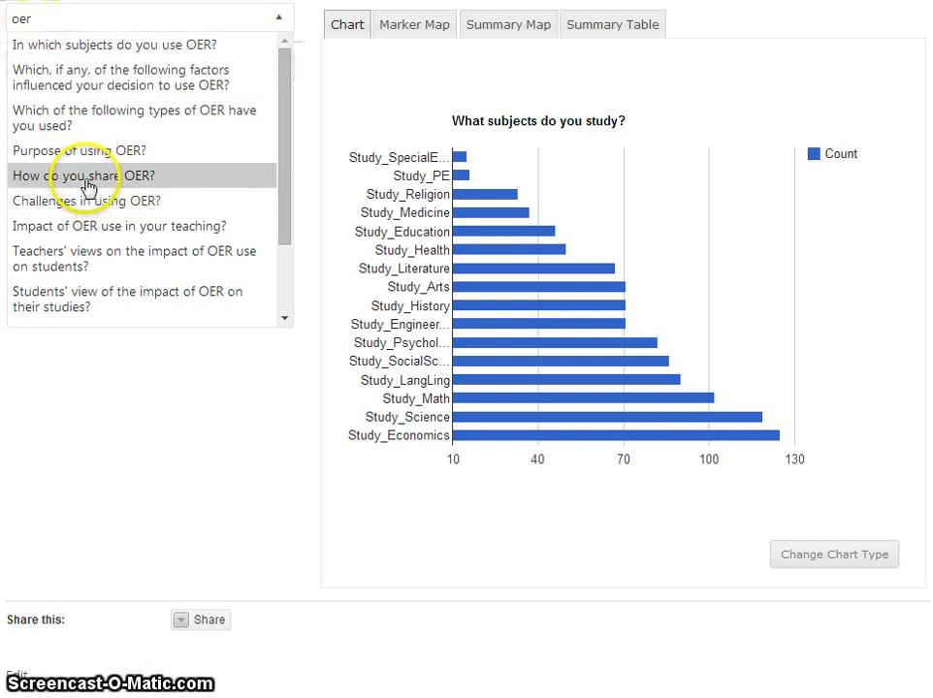
pyautogui.click(83, 156)
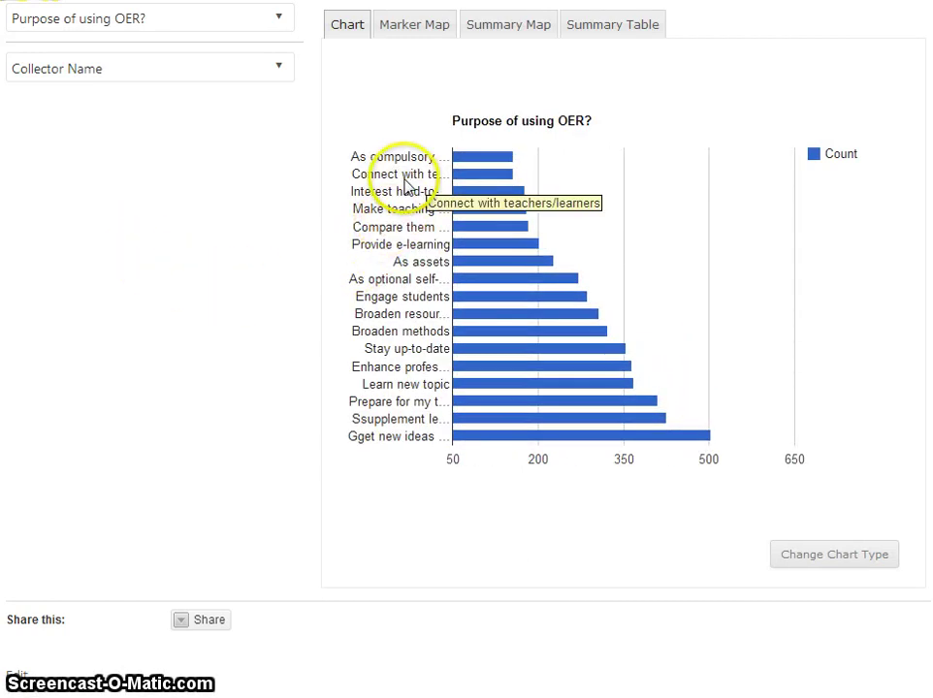
pyautogui.moveTo(468, 233)
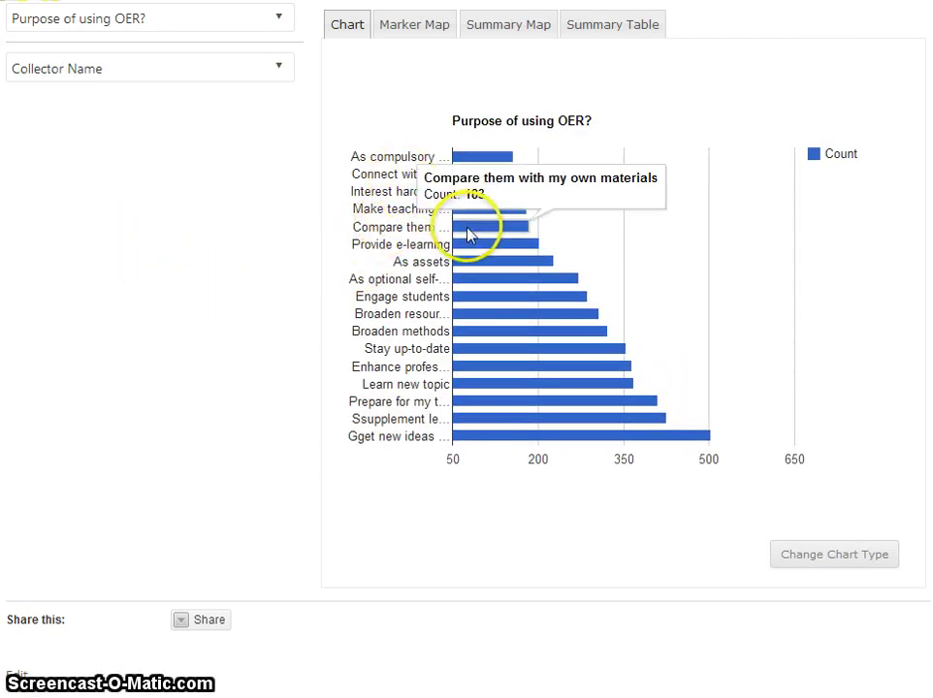
# Step: Facet by Country Name and narrow the chart to United Kingdom respondents after briefly trying United States
pyautogui.click(279, 70)
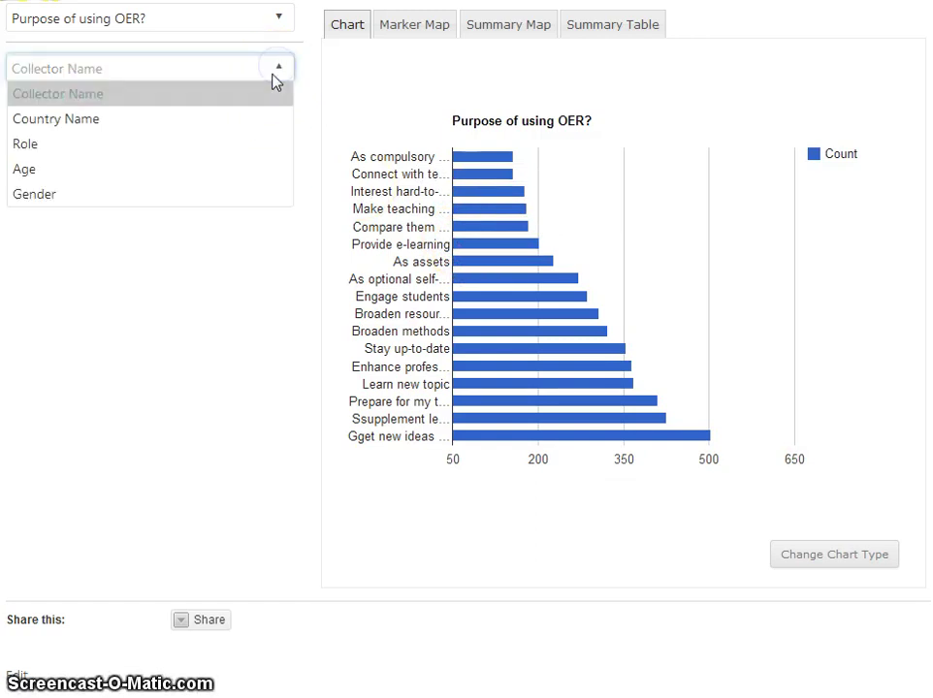
pyautogui.click(85, 121)
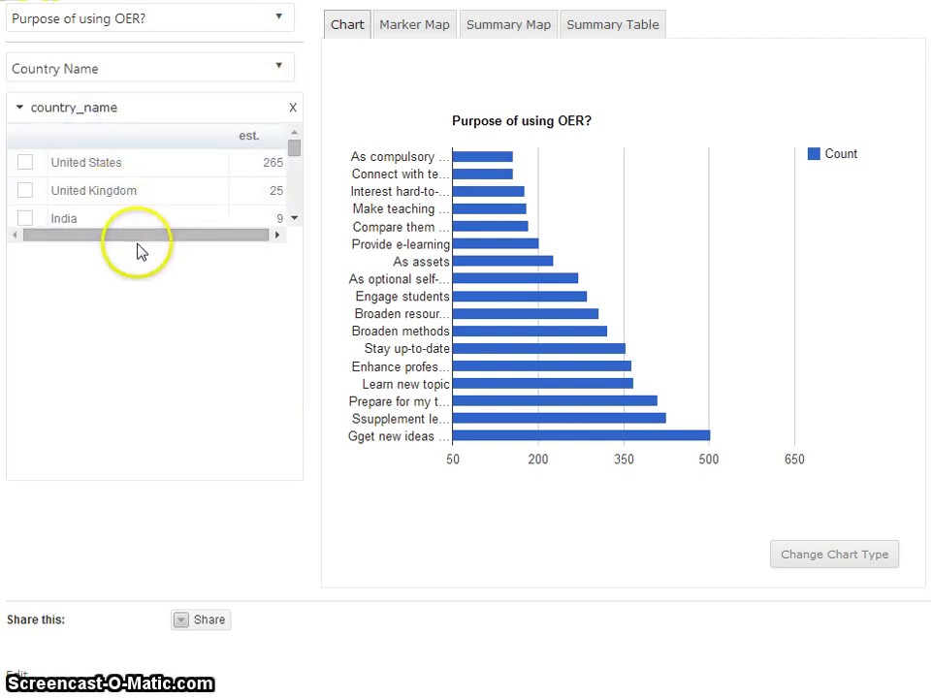
pyautogui.click(26, 165)
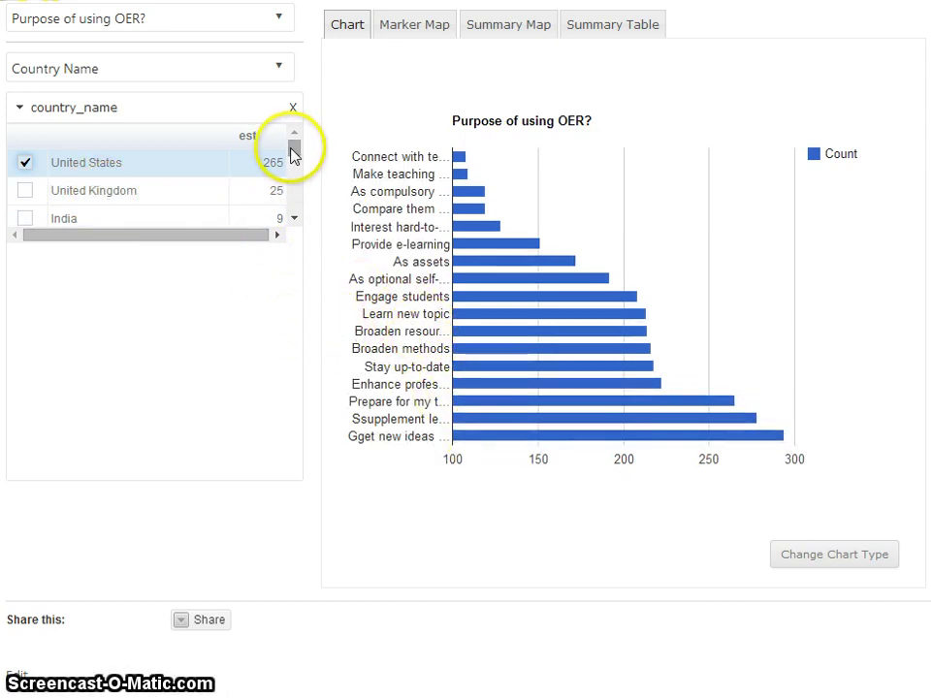
pyautogui.click(26, 192)
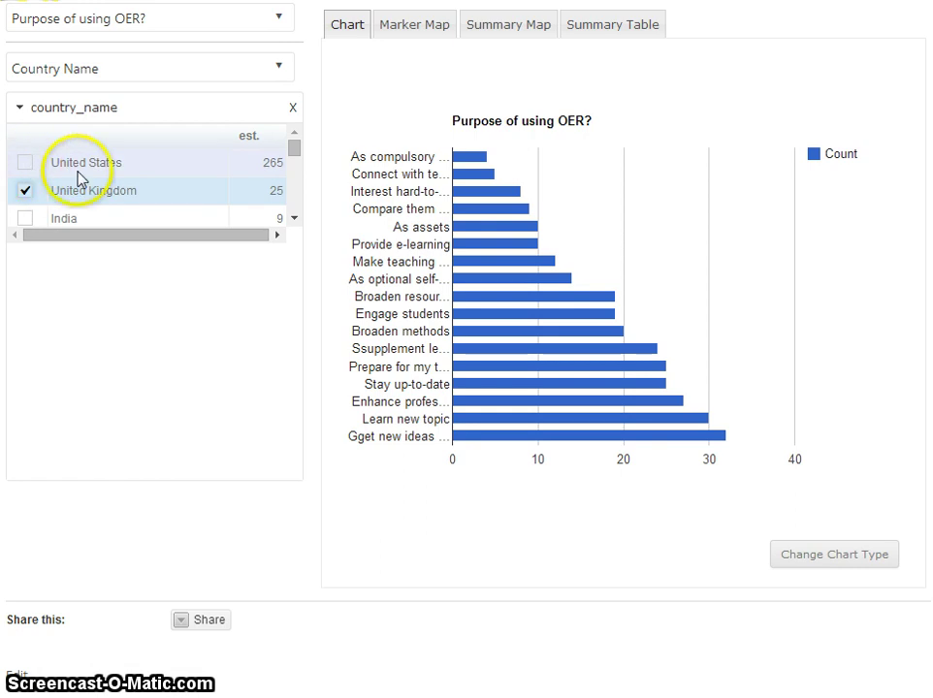
pyautogui.click(144, 200)
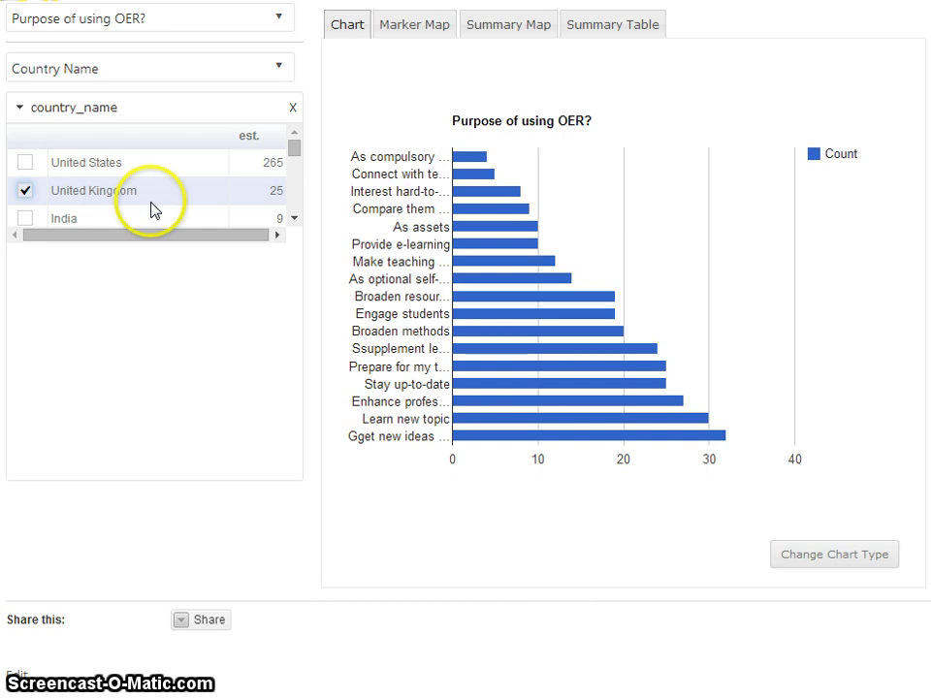
pyautogui.click(342, 35)
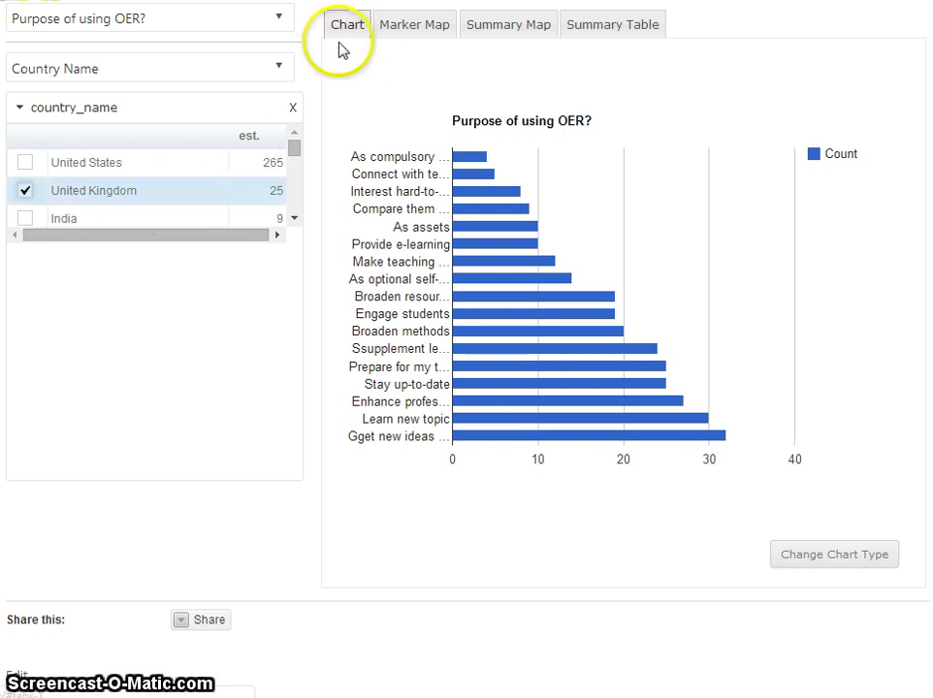
# Step: Show the United Kingdom responses on the marker map, zoomed in on Europe
pyautogui.click(398, 32)
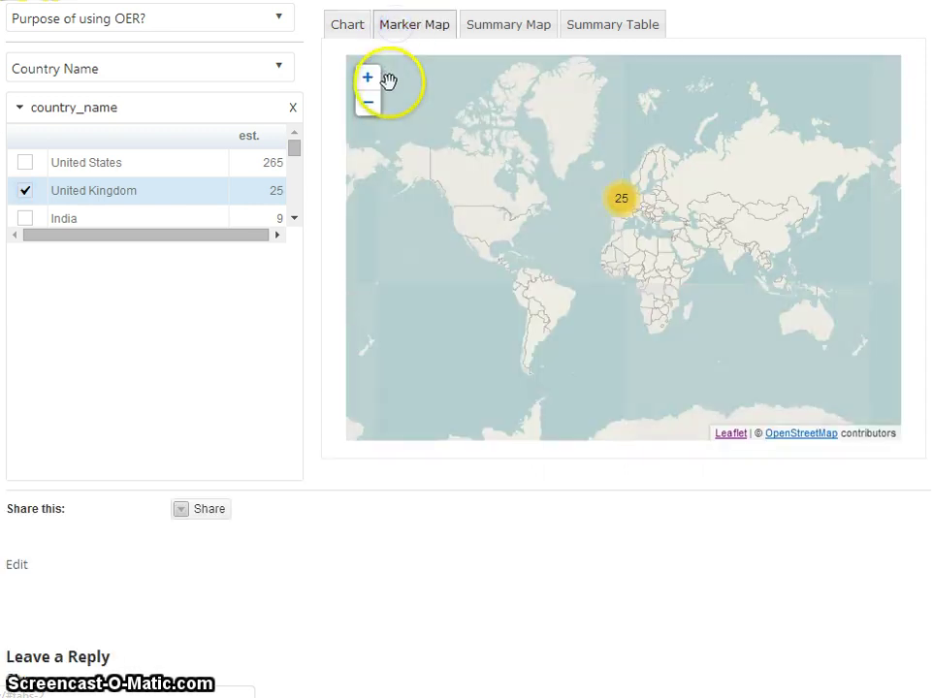
pyautogui.click(626, 201)
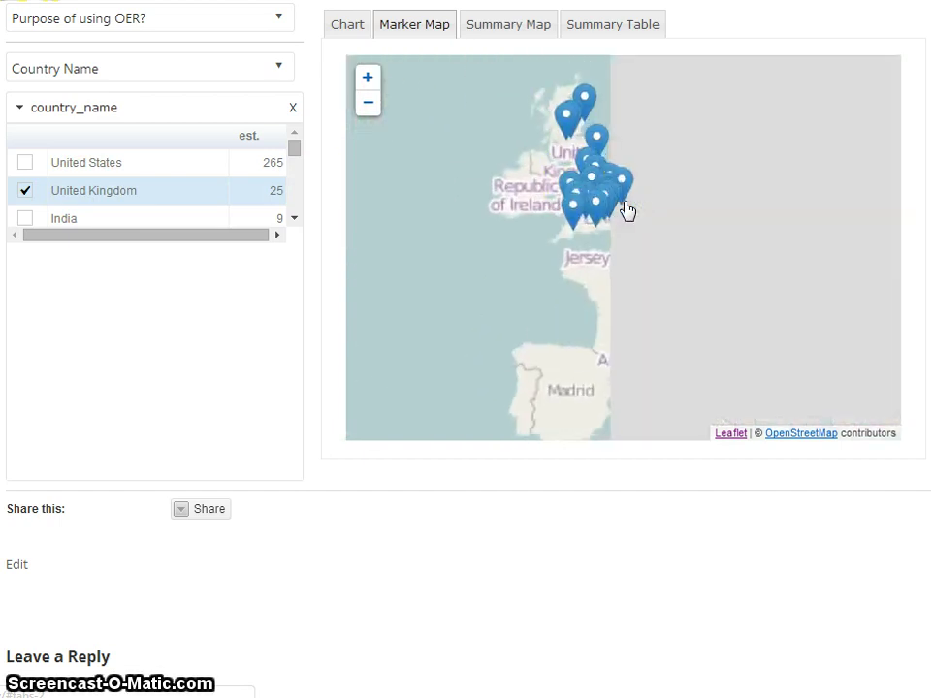
pyautogui.scroll(-1, 531, 173)
pyautogui.moveTo(531, 146); pyautogui.dragTo(524, 201)
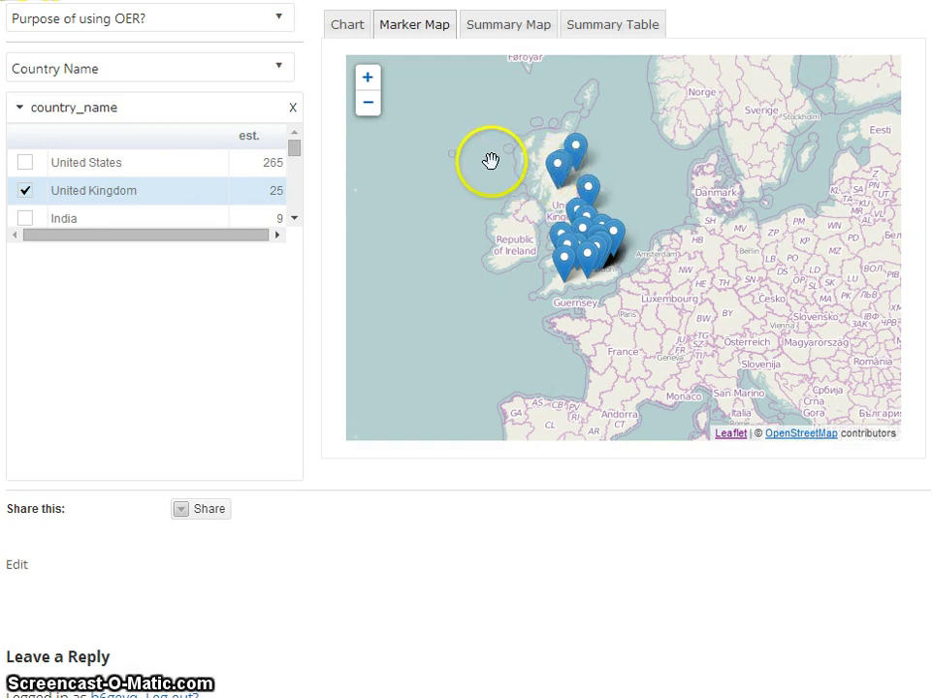
# Step: Remove the United Kingdom filter and view all respondents as world clusters on the marker map
pyautogui.click(508, 28)
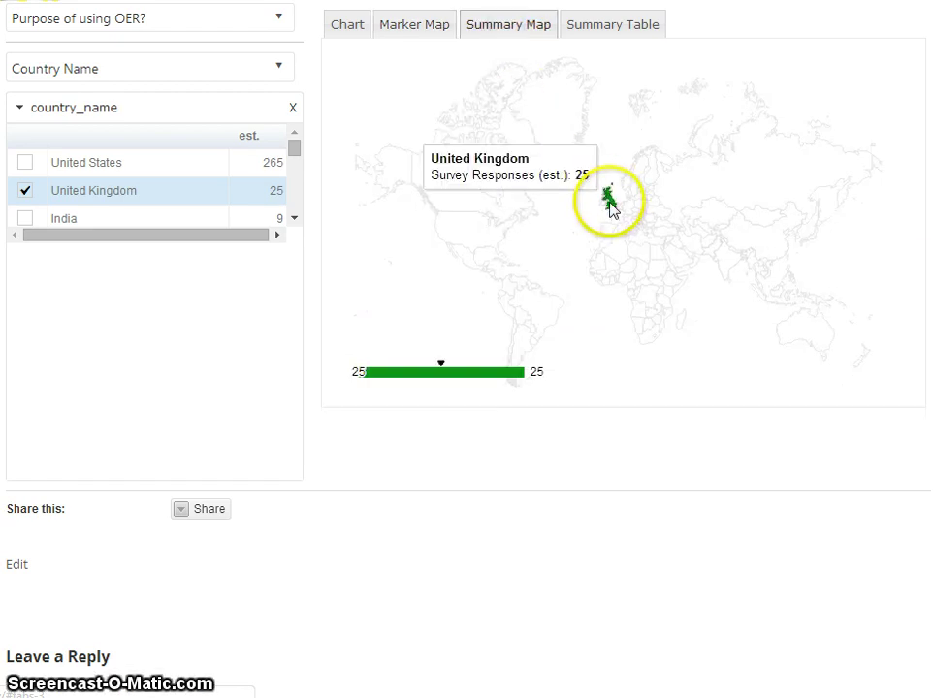
pyautogui.click(27, 191)
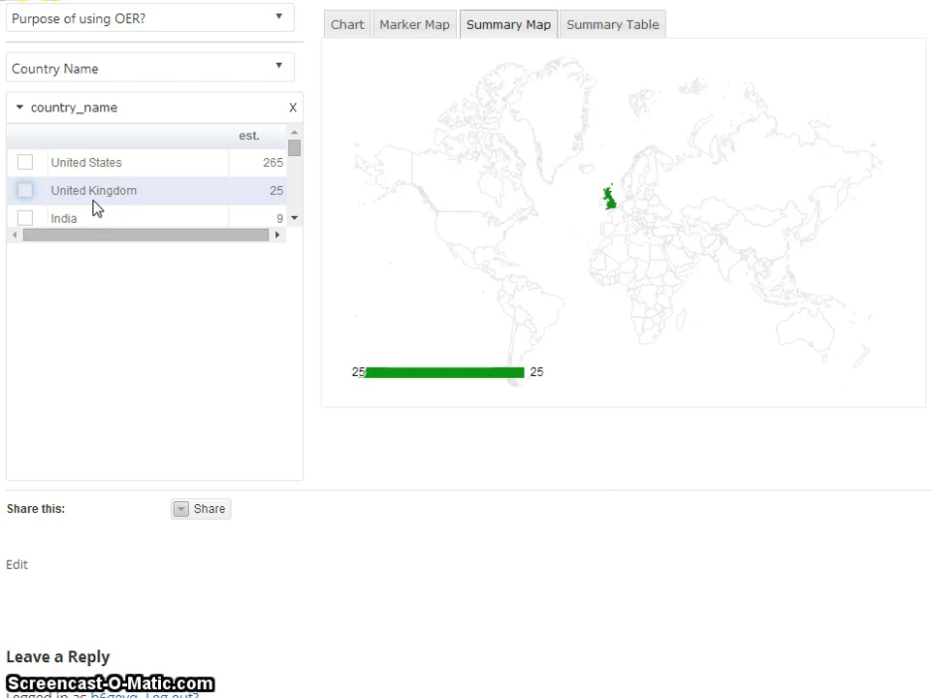
pyautogui.moveTo(488, 242)
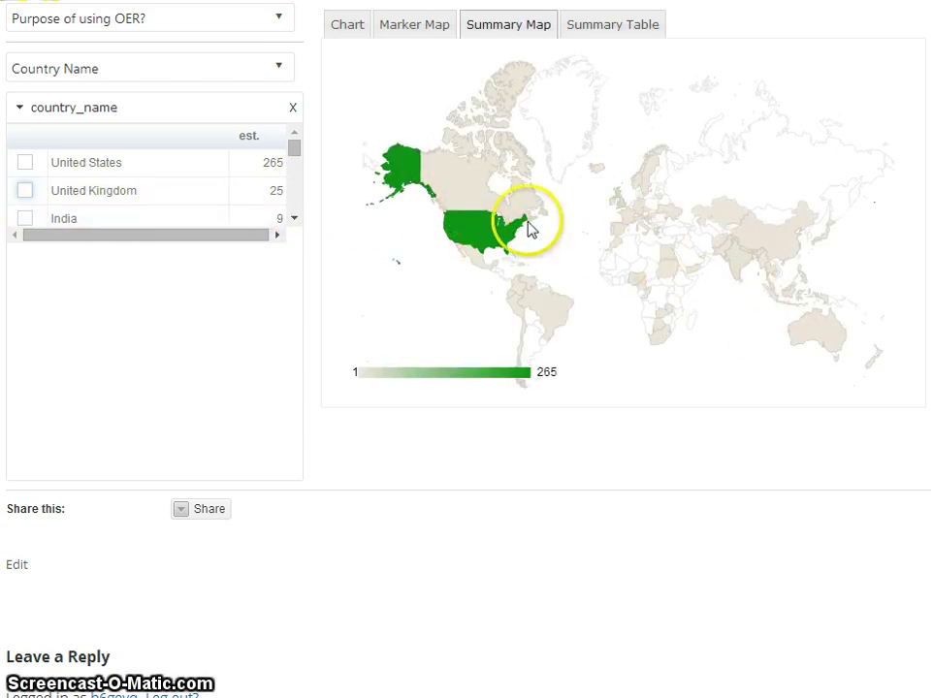
pyautogui.click(411, 29)
pyautogui.scroll(-2, 500, 254)
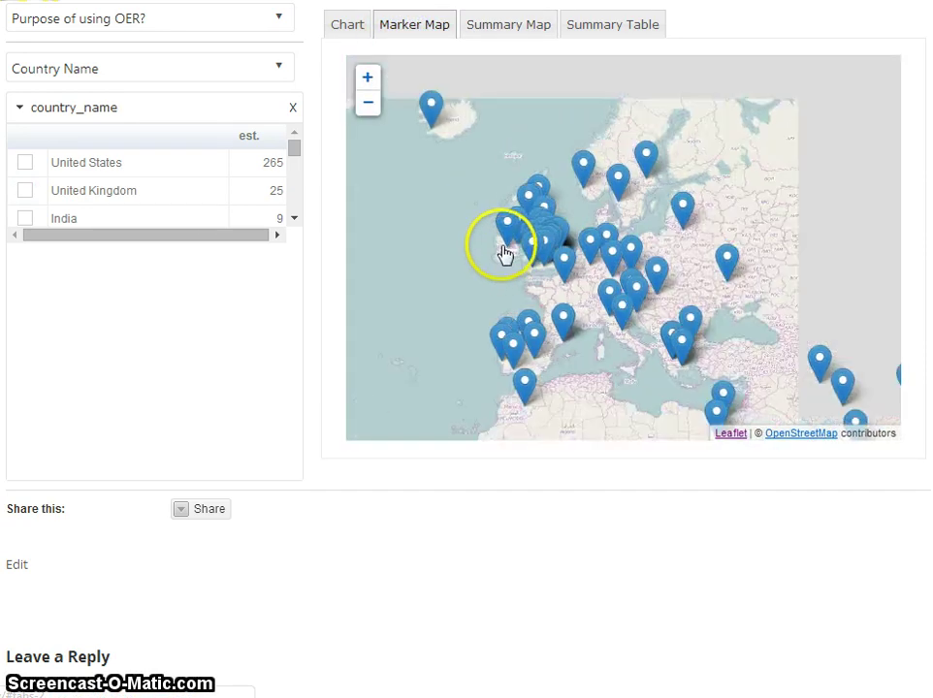
pyautogui.scroll(-3, 501, 250)
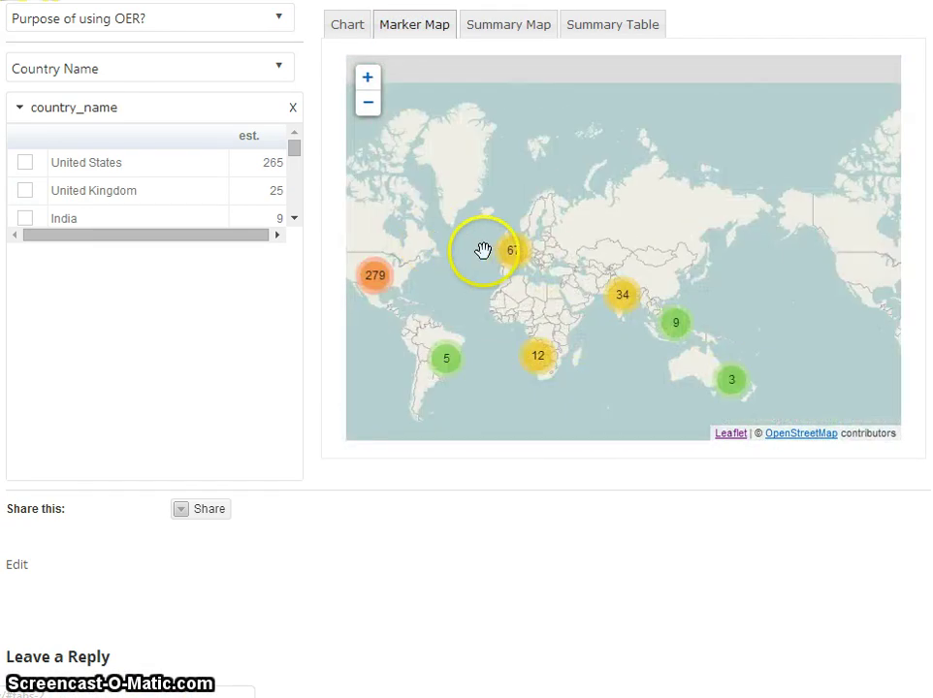
pyautogui.moveTo(483, 250); pyautogui.dragTo(524, 238)
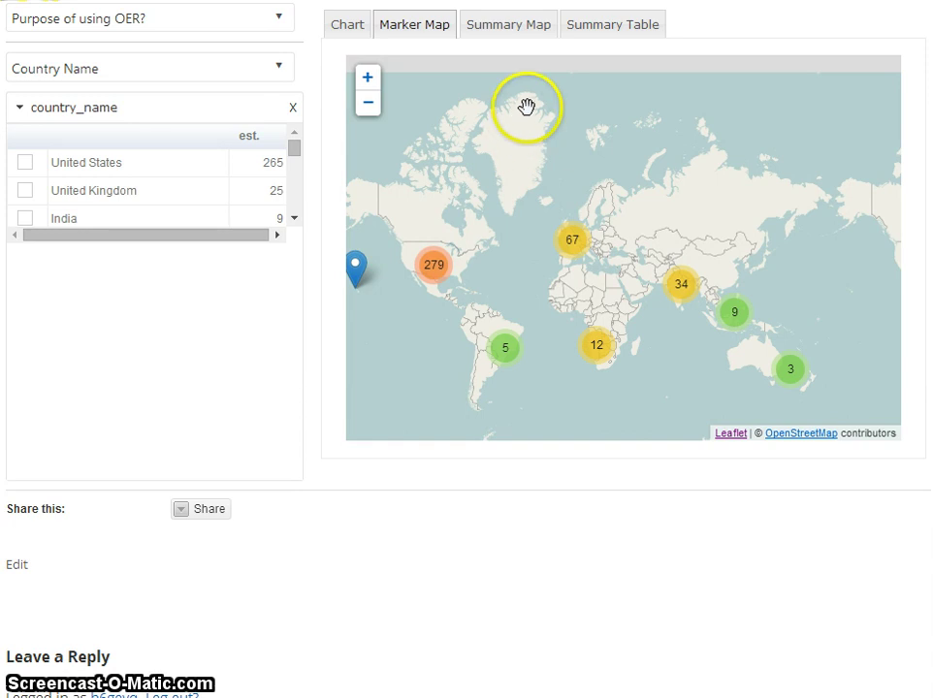
# Step: Preview the purpose chart as Column and Scatter types, then cancel to keep the original chart
pyautogui.click(343, 24)
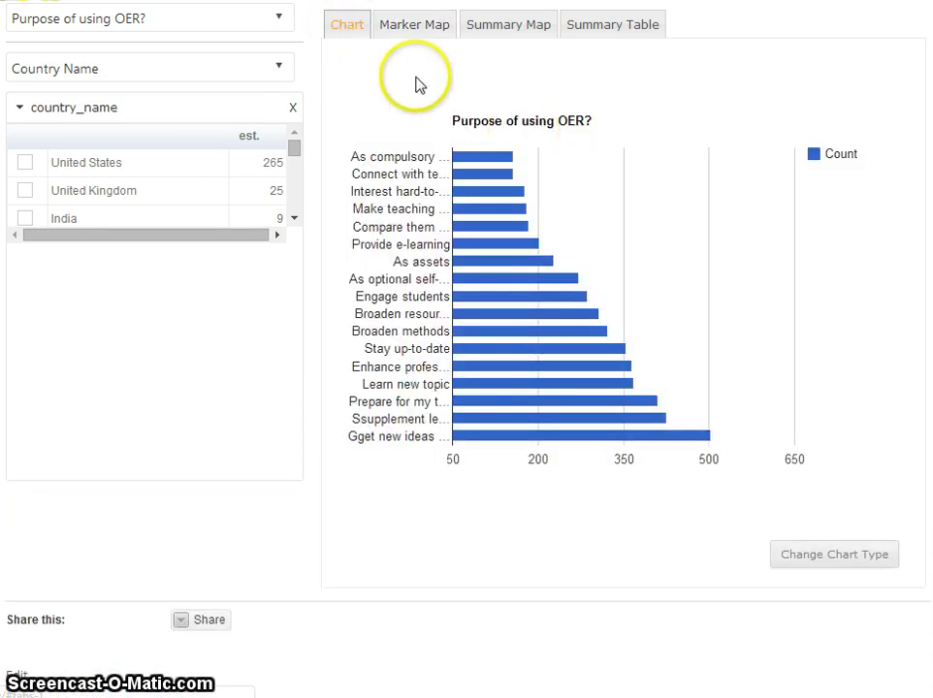
pyautogui.moveTo(543, 354)
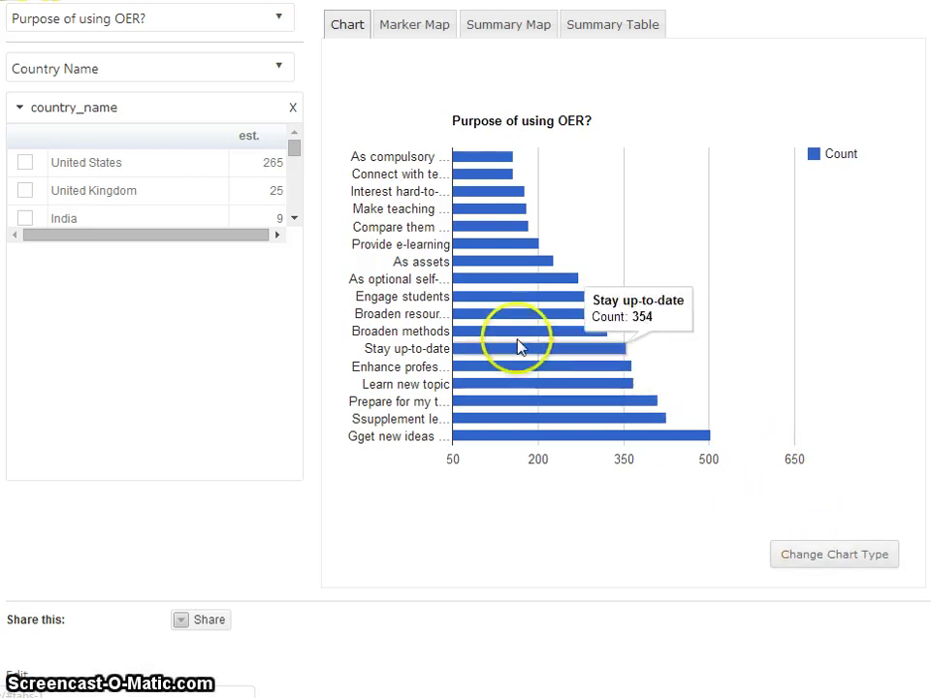
pyautogui.click(821, 556)
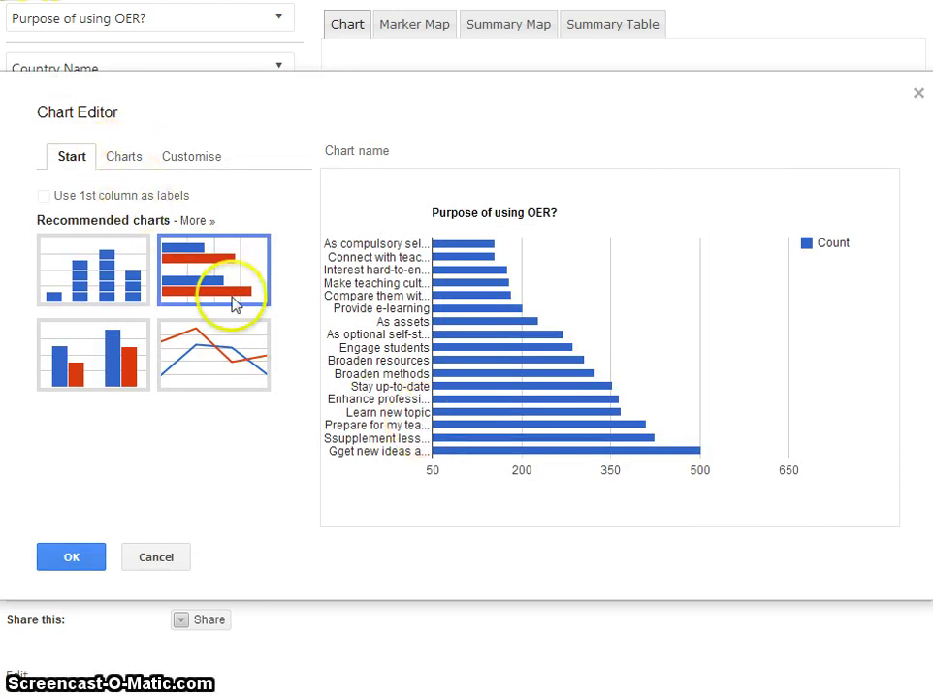
pyautogui.click(121, 366)
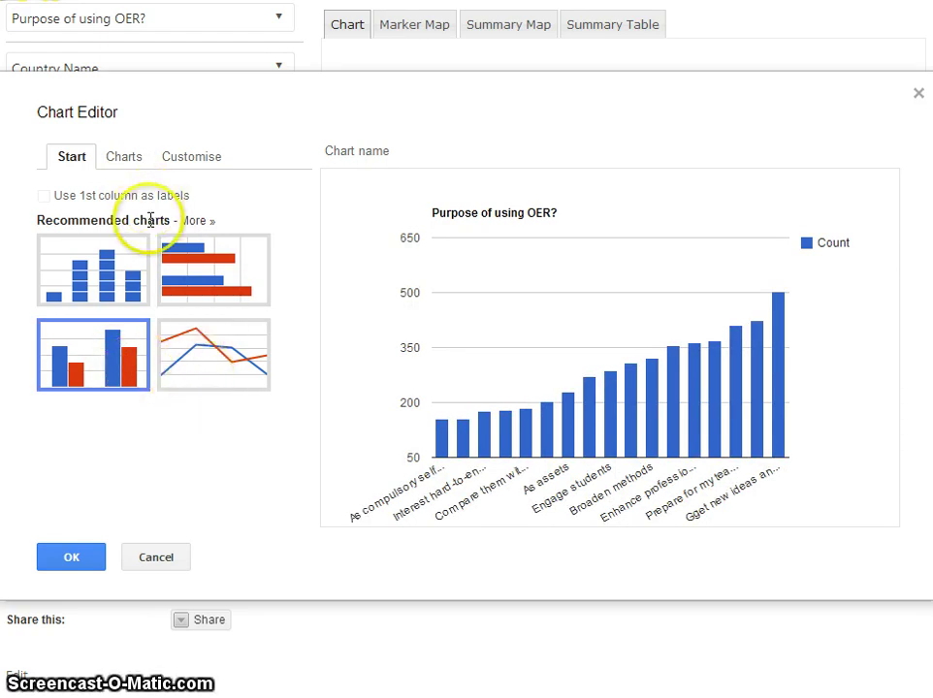
pyautogui.click(128, 158)
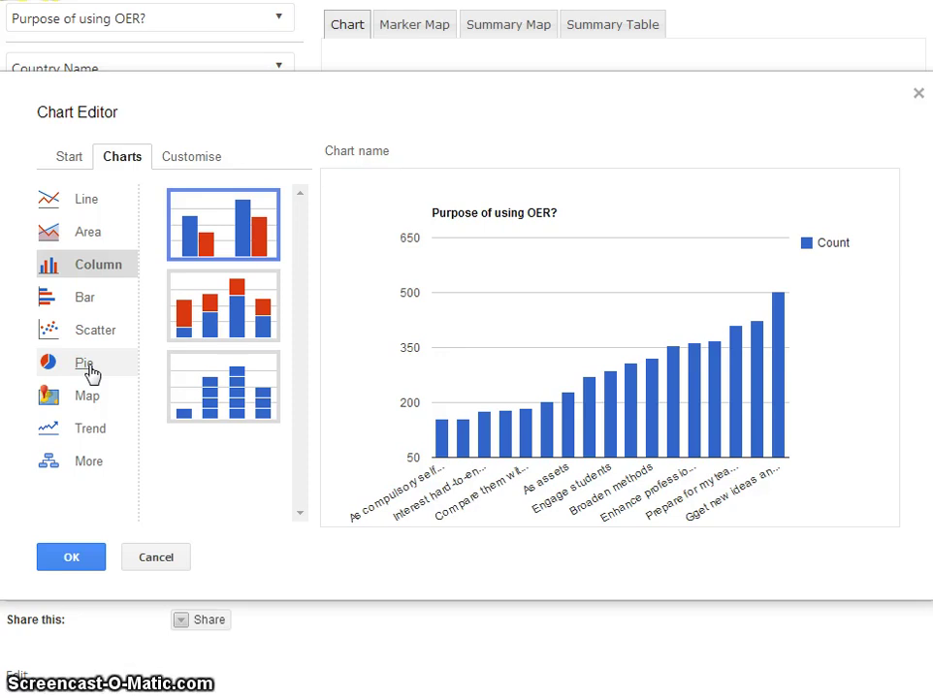
pyautogui.click(95, 332)
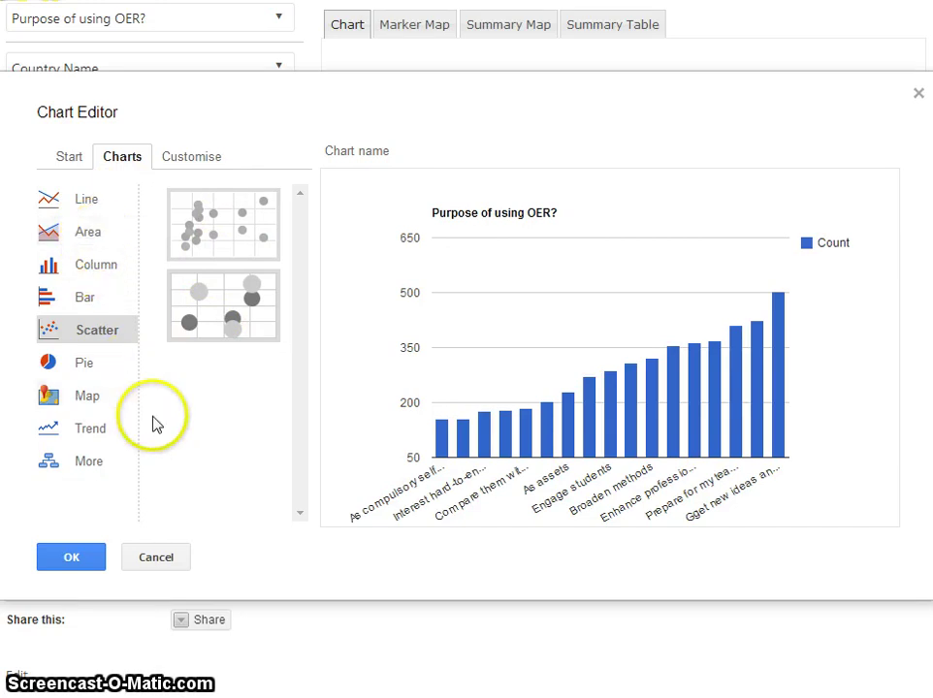
pyautogui.click(156, 558)
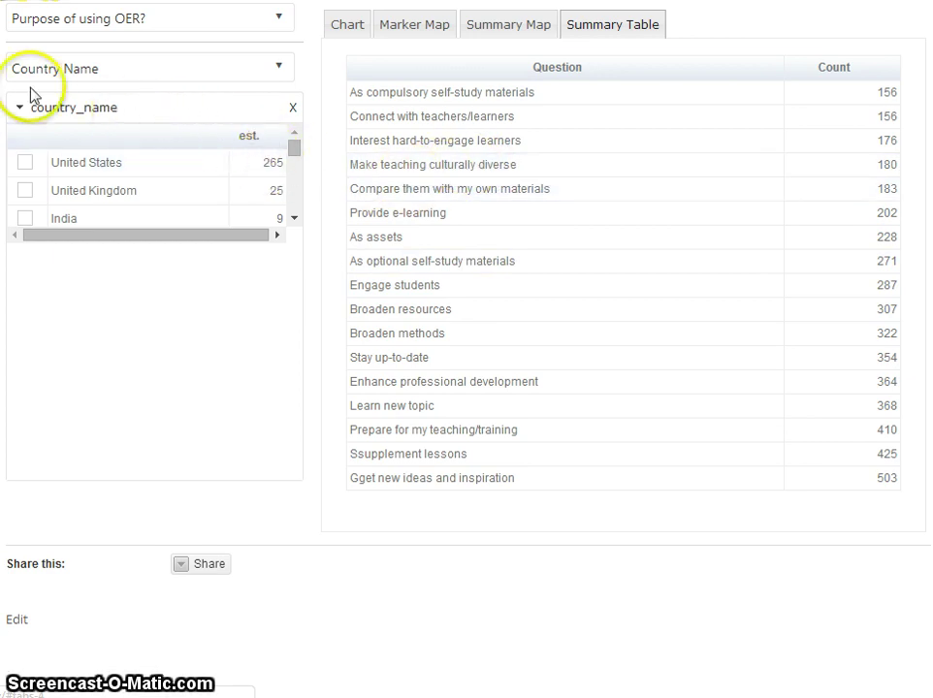
# Step: Browse the Country Name facet fields, then bring up the survey question list
pyautogui.click(89, 68)
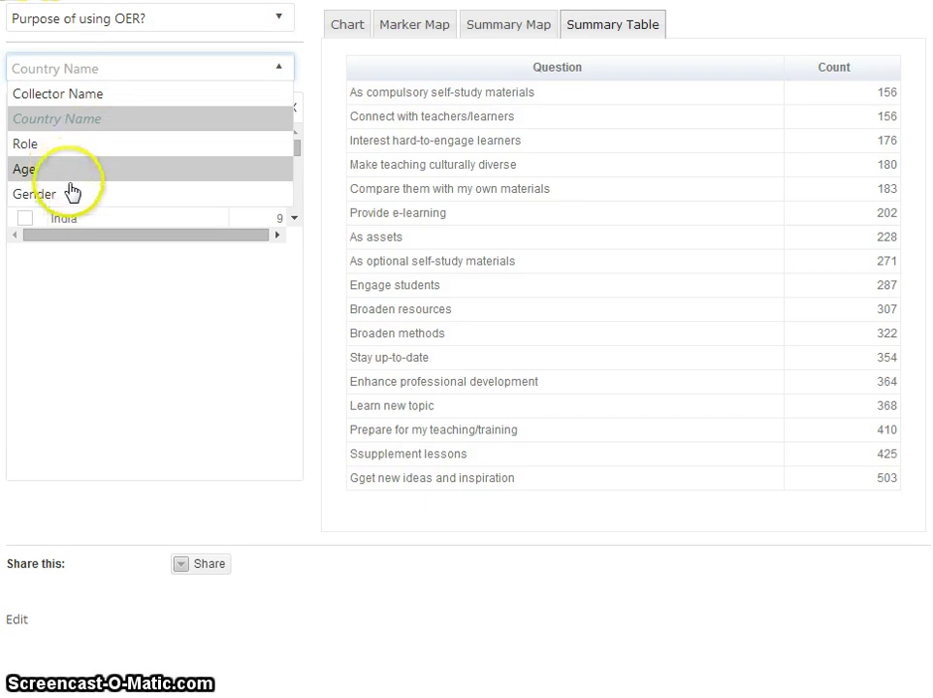
pyautogui.click(97, 108)
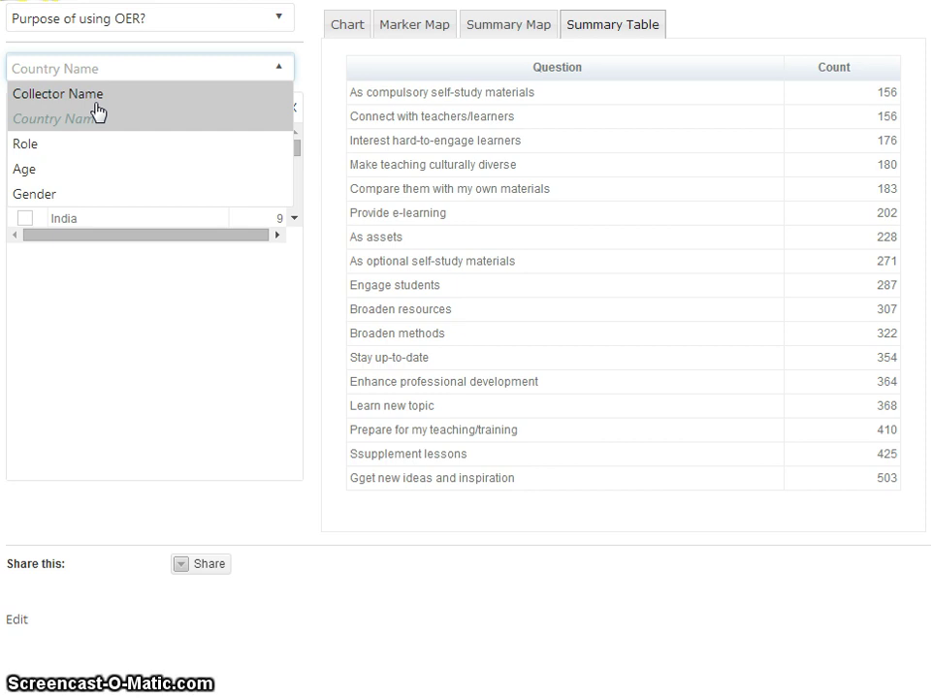
pyautogui.click(194, 21)
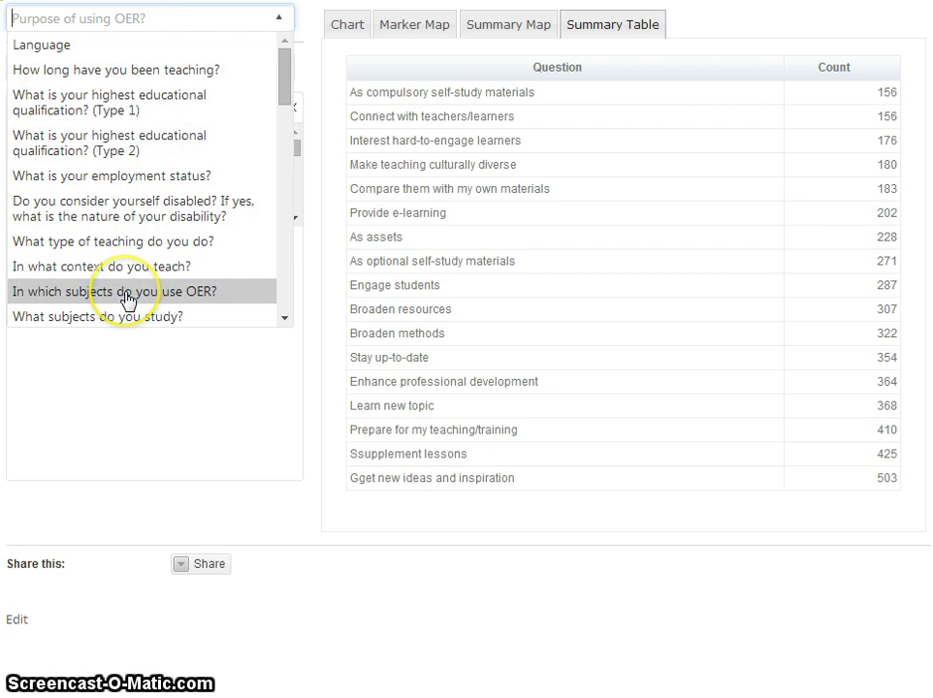
# Step: Pick 'What type of teaching do you do?' as the question to analyse
pyautogui.click(125, 241)
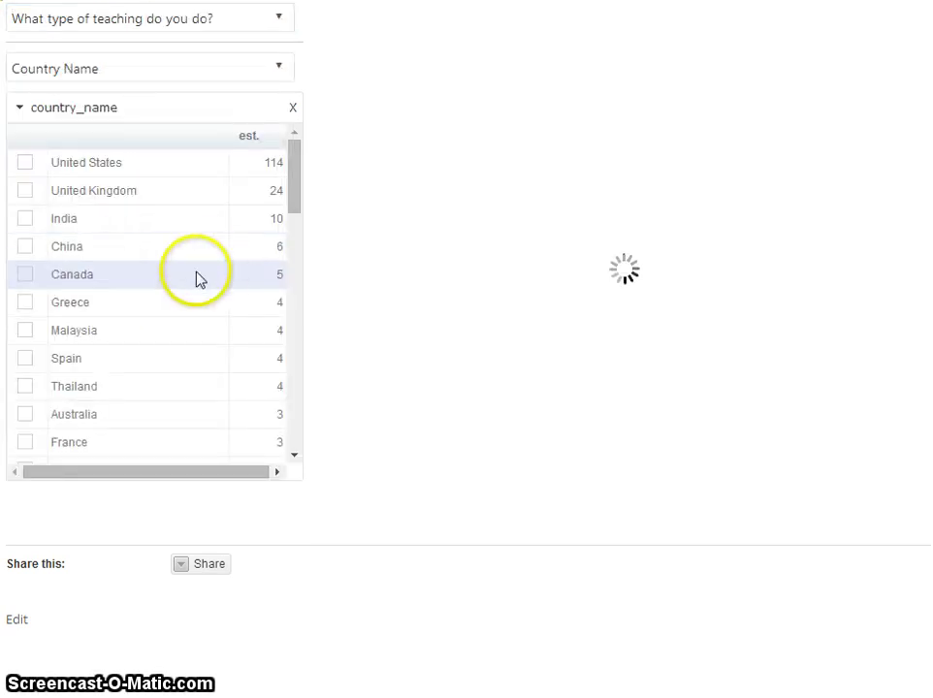